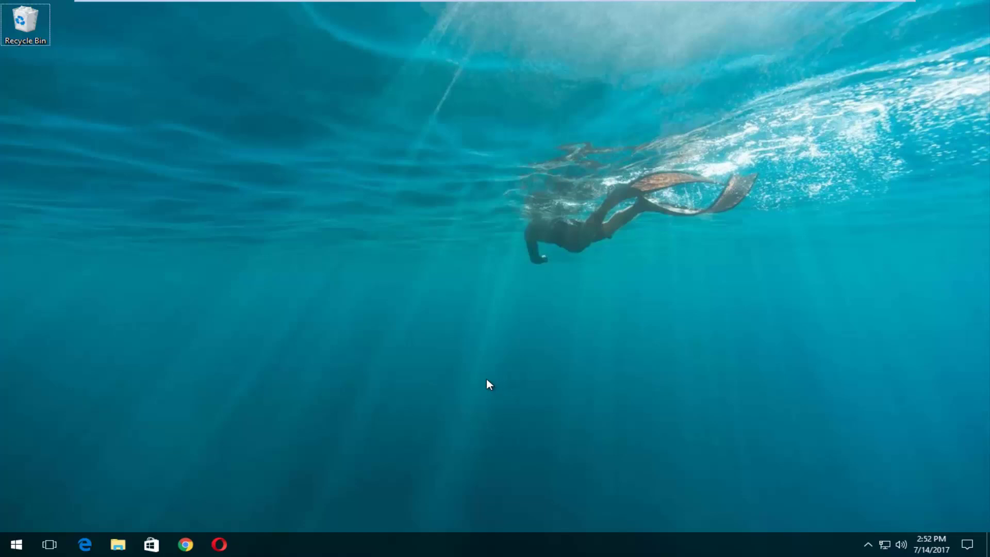
- Search the Start menu for 'reset' to find the Reset this PC setting
{"action": "left_click", "coordinate": [1, 550]}
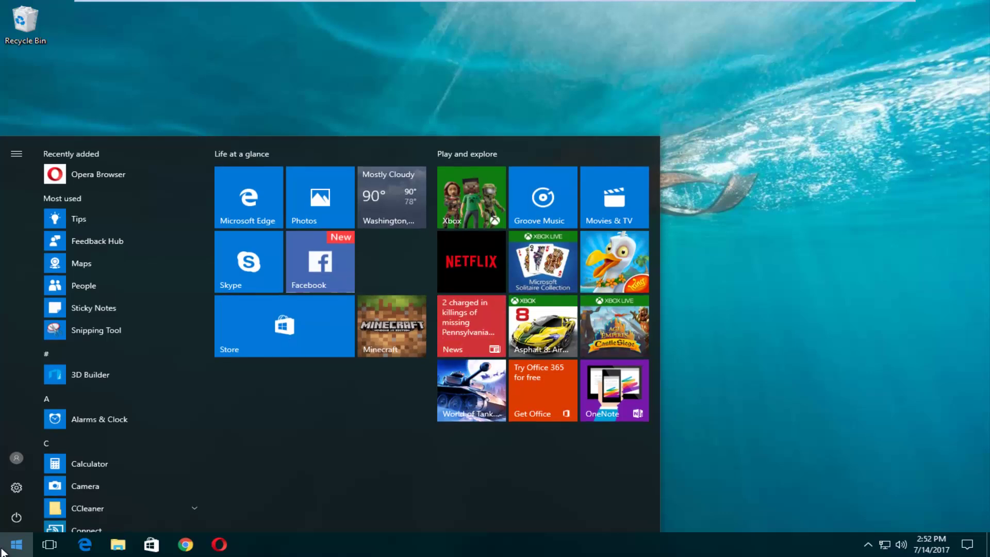
{"action": "type", "text": "r"}
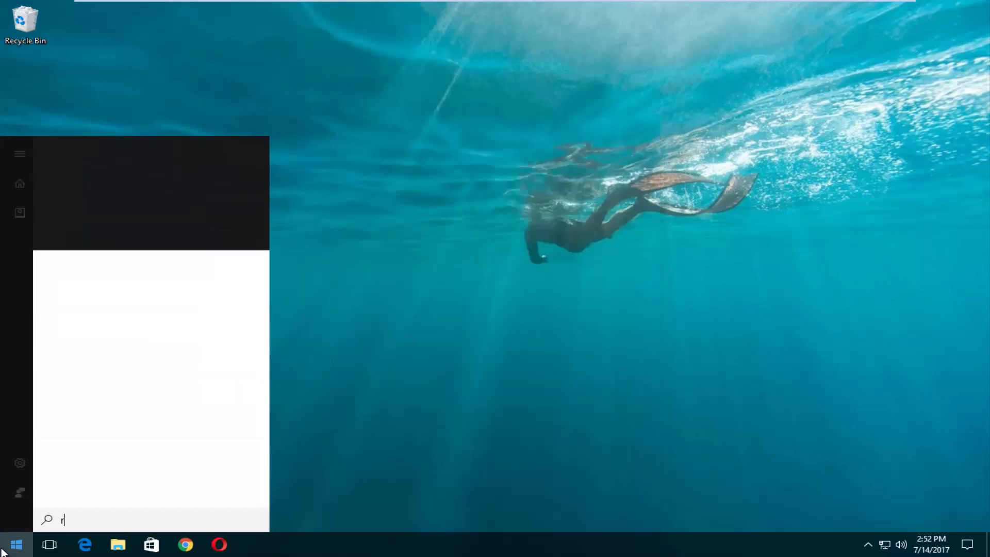
{"action": "type", "text": "eset"}
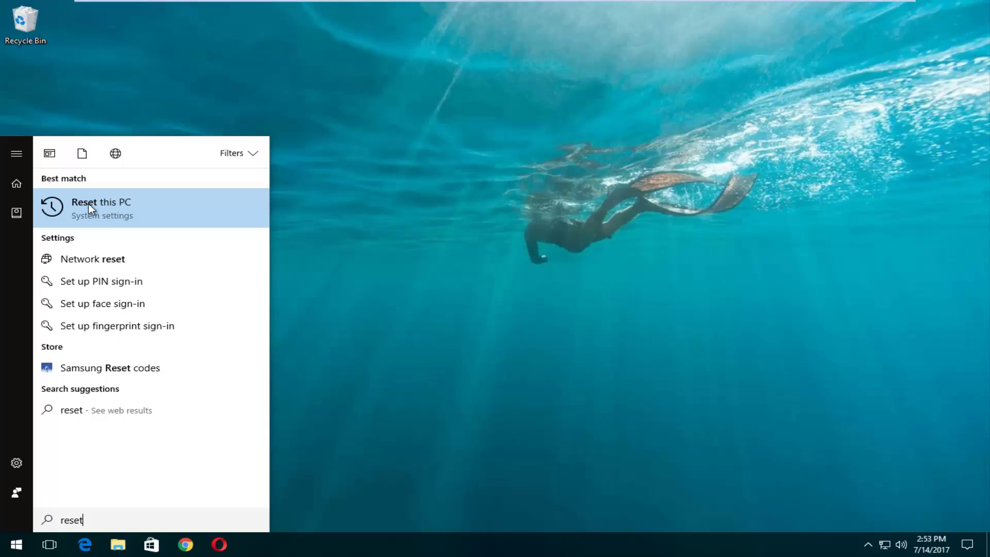
- Open the Reset this PC setting on the Recovery page and start the reset with Get started
{"action": "left_click", "coordinate": [106, 206]}
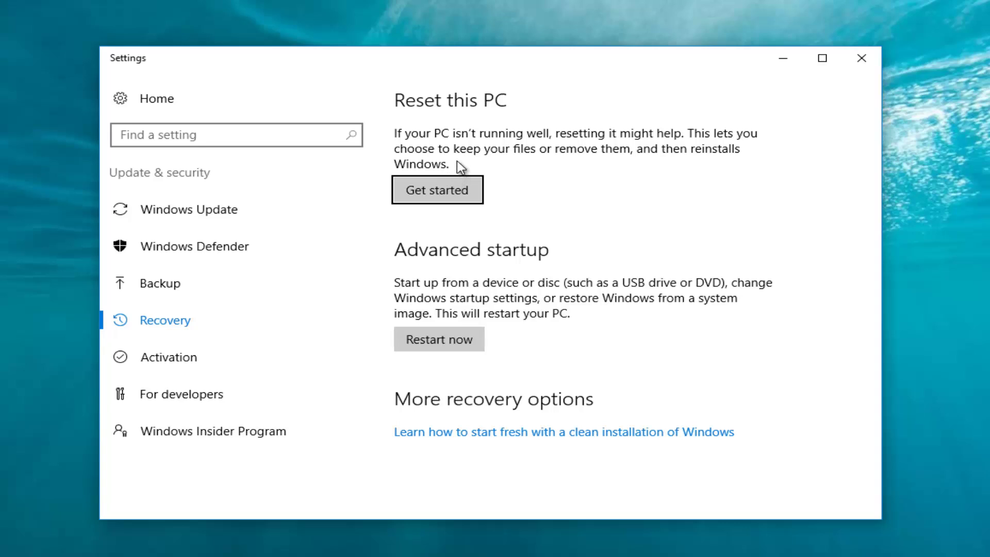
{"action": "left_click", "coordinate": [430, 199]}
{"action": "left_click", "coordinate": [438, 193]}
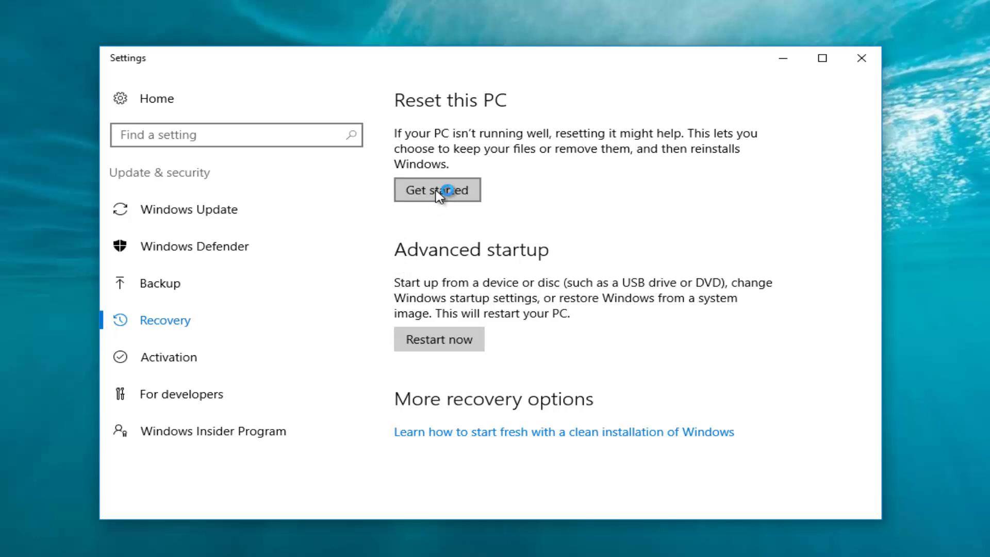
{"action": "left_click", "coordinate": [436, 191]}
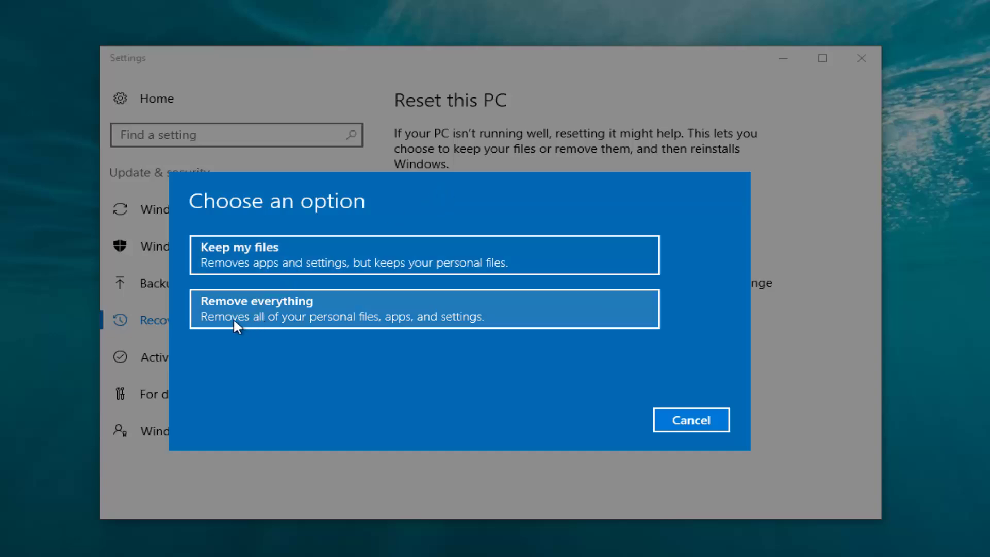
- Choose Remove everything, then Remove files and clean the drive
{"action": "left_click", "coordinate": [258, 320]}
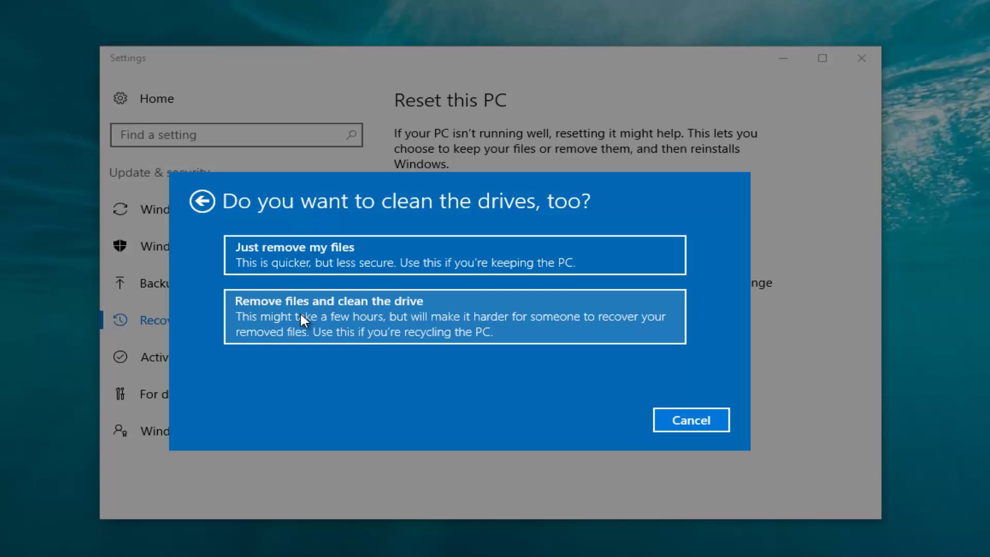
{"action": "left_click", "coordinate": [299, 260]}
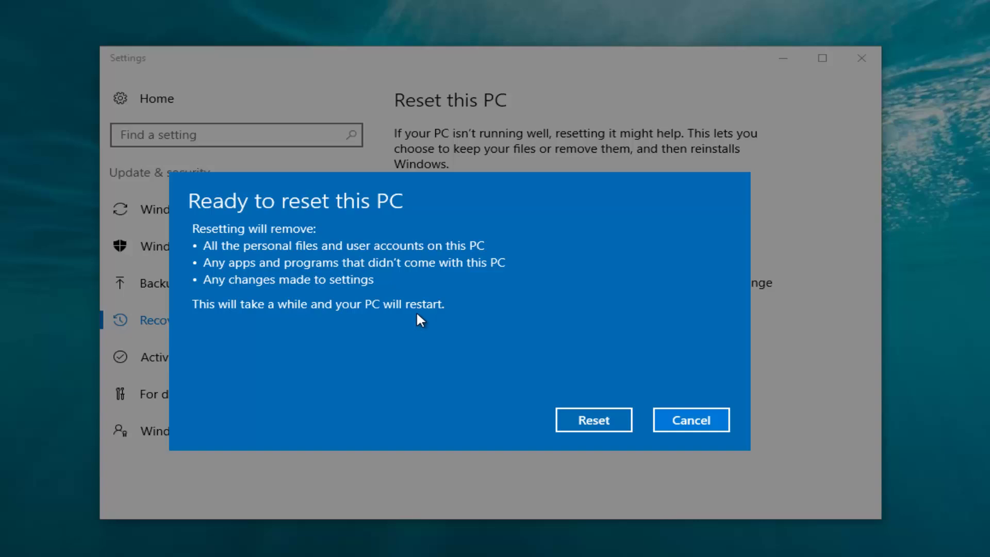
- Confirm on Ready to reset this PC so resetting begins at 1%
{"action": "left_click", "coordinate": [585, 419]}
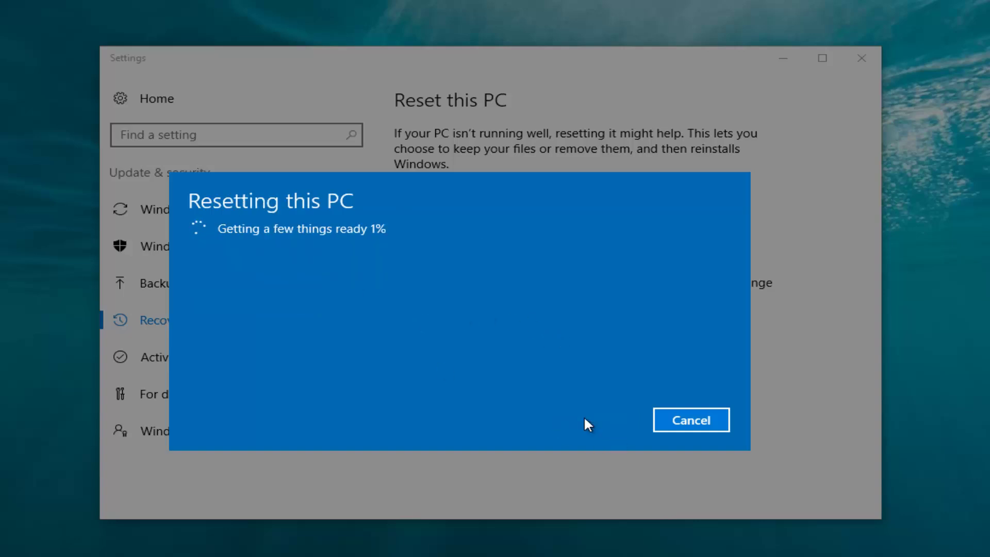
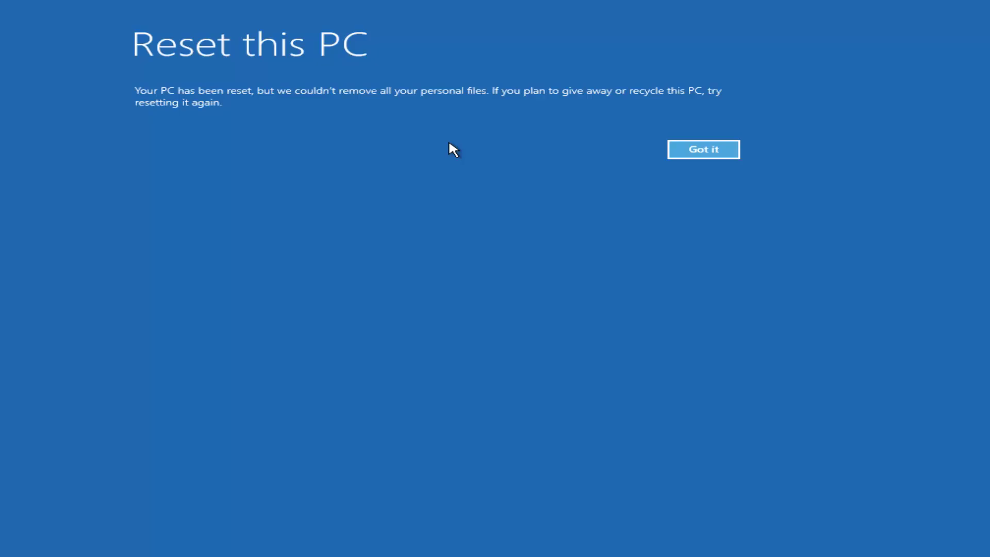
- Dismiss the reset completion notice and let Windows restart to the Hi there setup page
{"action": "key", "text": "Return"}
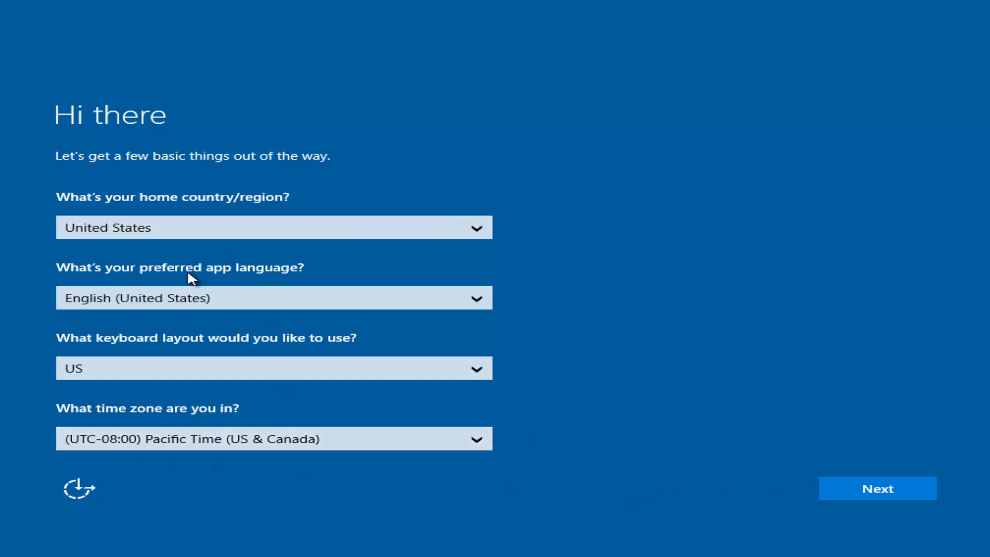
- Keep the United States region and language defaults and accept the Windows license terms
{"action": "left_click", "coordinate": [884, 496]}
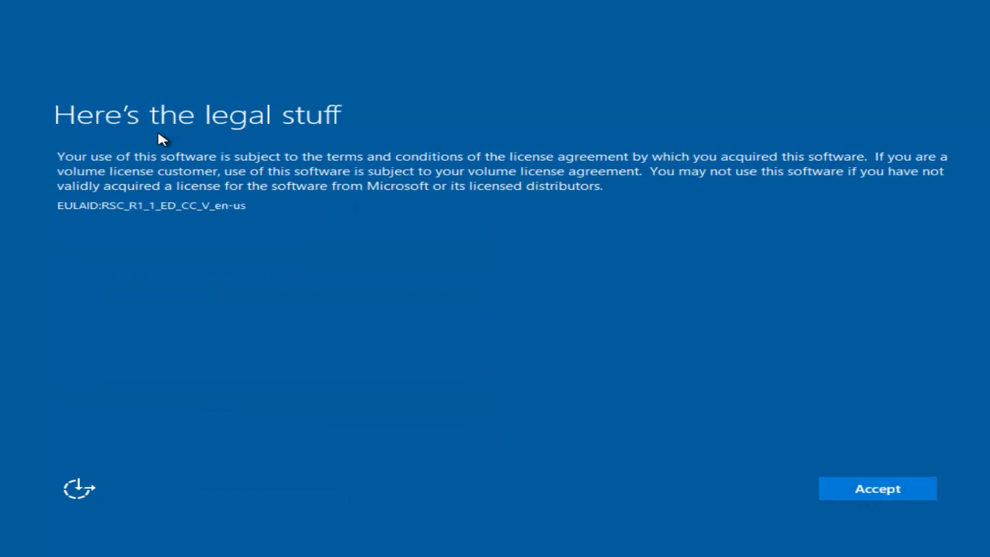
{"action": "left_click", "coordinate": [891, 493]}
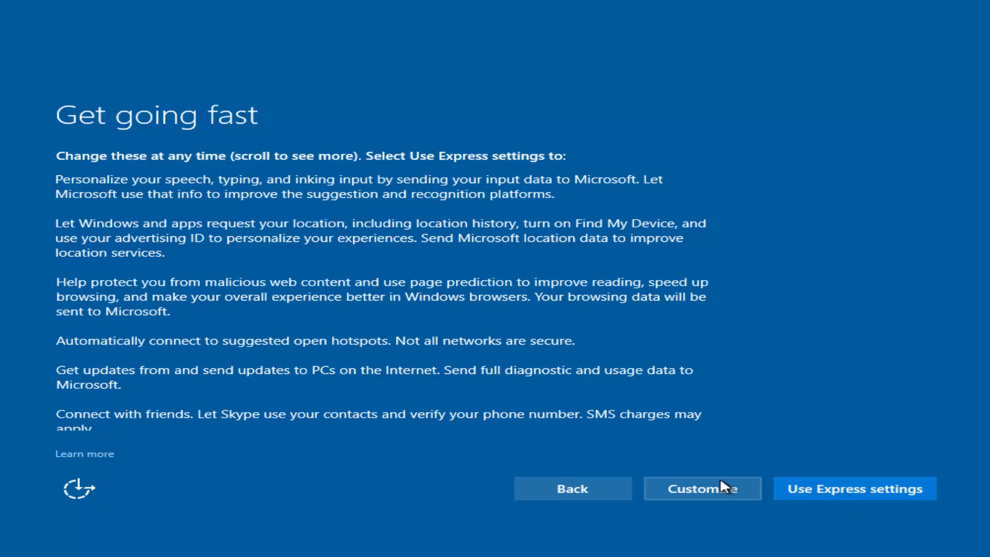
- Choose custom privacy settings, turn speech, typing and inking personalization Off, and keep connectivity defaults
{"action": "left_click", "coordinate": [708, 494]}
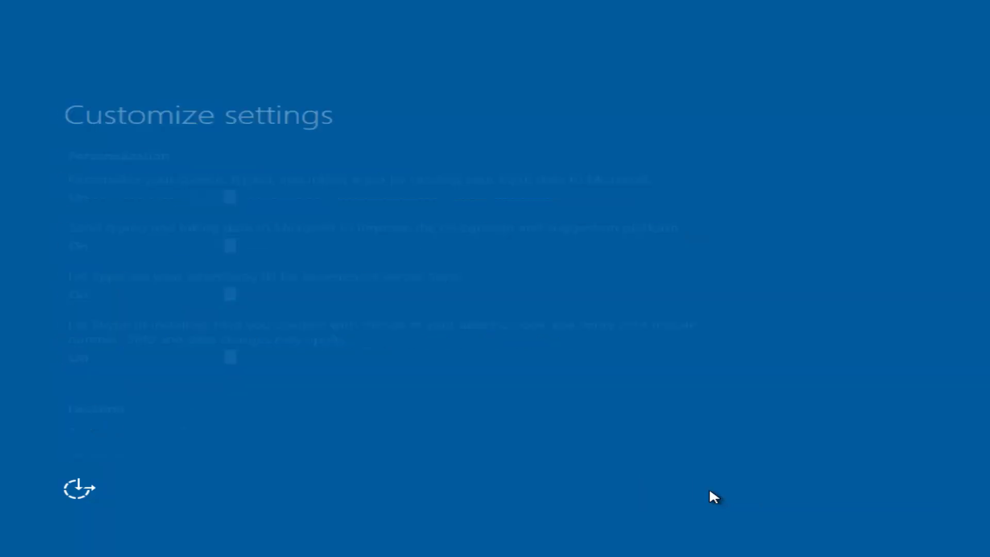
{"action": "scroll", "coordinate": [286, 241], "scroll_direction": "down", "scroll_amount": 2}
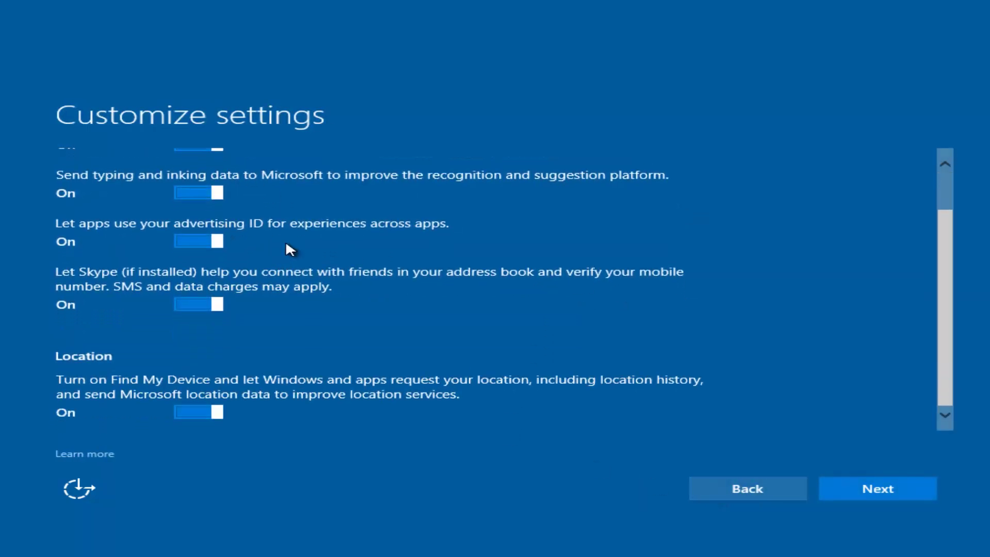
{"action": "scroll", "coordinate": [284, 252], "scroll_direction": "up", "scroll_amount": 2}
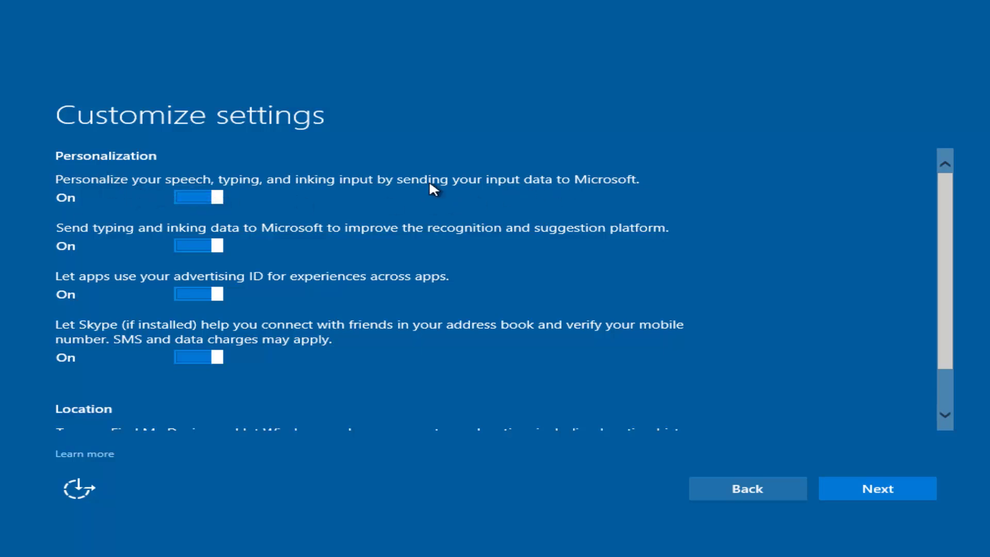
{"action": "left_click", "coordinate": [202, 195]}
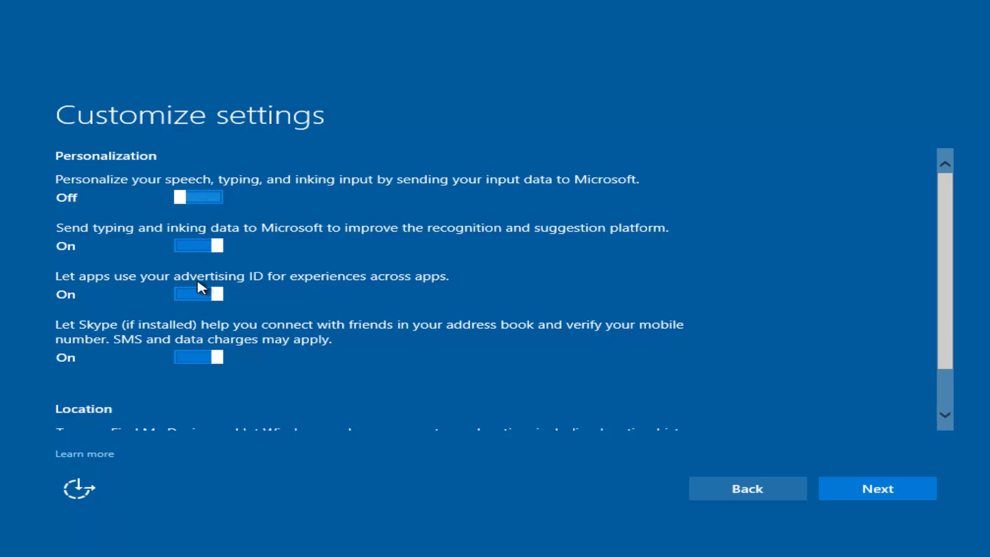
{"action": "scroll", "coordinate": [201, 304], "scroll_direction": "down", "scroll_amount": 1}
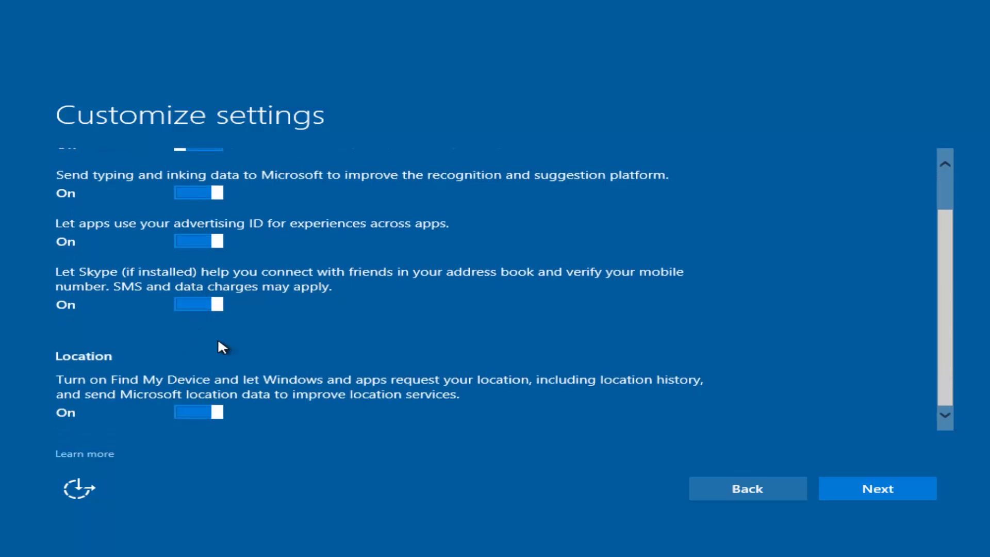
{"action": "scroll", "coordinate": [231, 273], "scroll_direction": "up", "scroll_amount": 1}
{"action": "scroll", "coordinate": [230, 356], "scroll_direction": "down", "scroll_amount": 1}
{"action": "scroll", "coordinate": [235, 398], "scroll_direction": "down", "scroll_amount": 1}
{"action": "scroll", "coordinate": [252, 354], "scroll_direction": "up", "scroll_amount": 1}
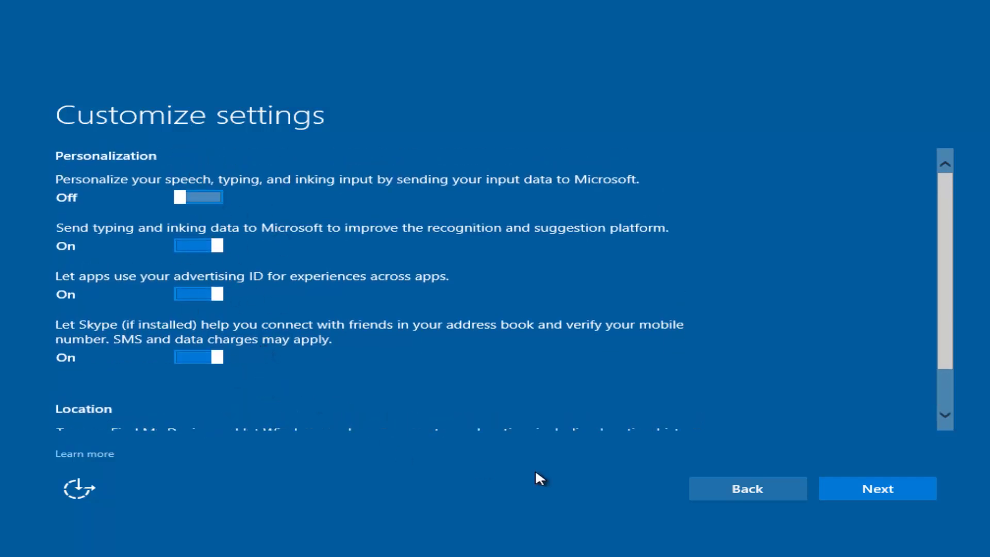
{"action": "left_click", "coordinate": [861, 490]}
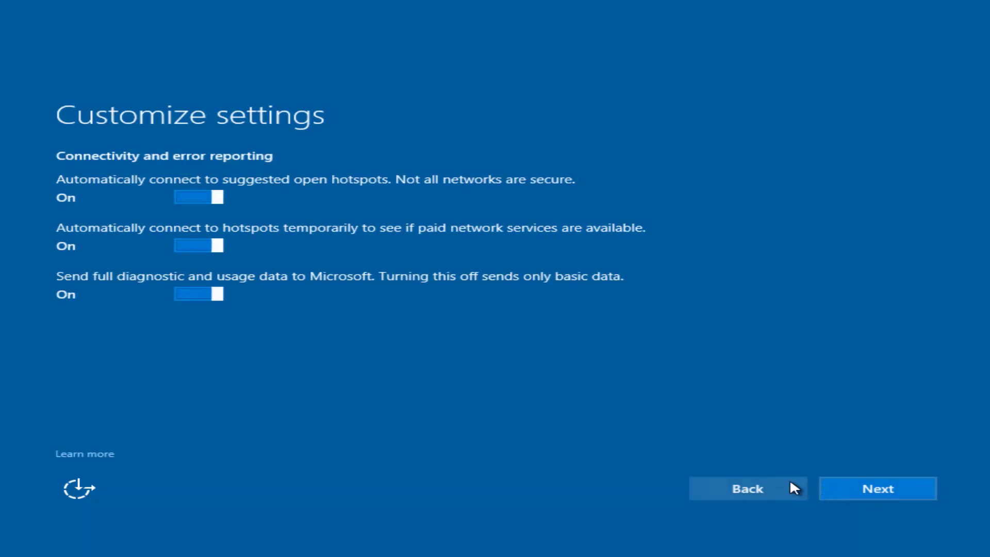
{"action": "left_click", "coordinate": [877, 491]}
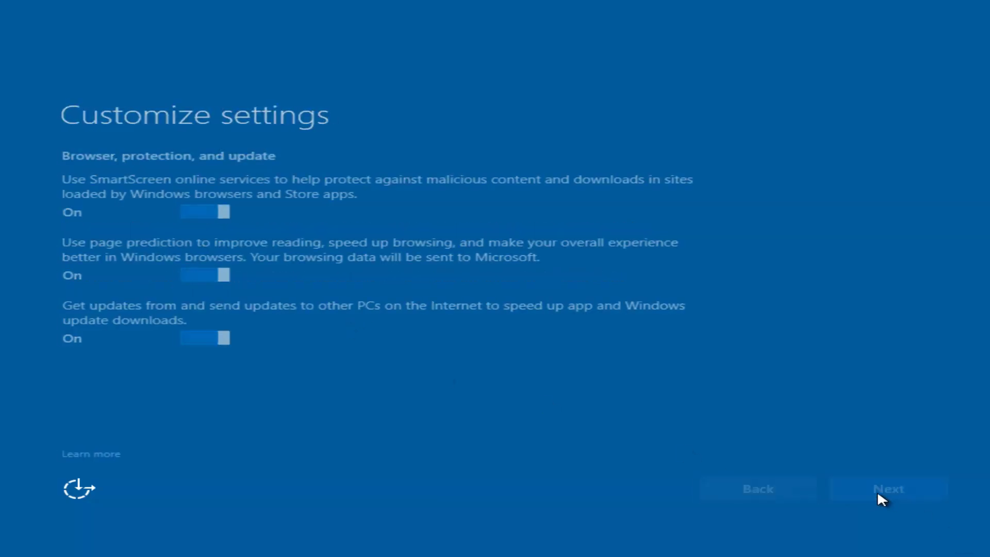
- Leave browser, protection and update settings on and continue to the Make it yours sign-in page
{"action": "left_click", "coordinate": [867, 493]}
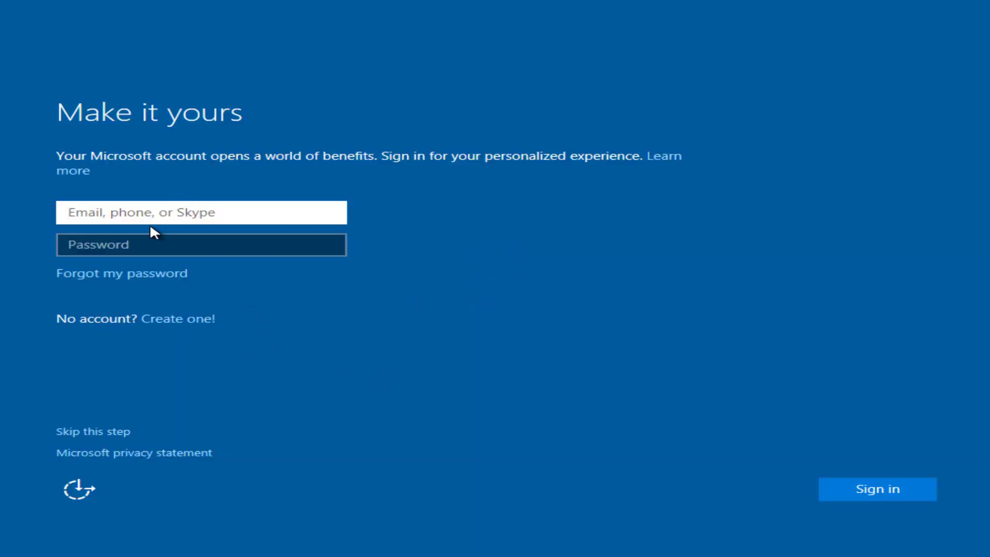
- Skip Microsoft account sign-in and enter 'example' as the local user name
{"action": "left_click", "coordinate": [249, 194]}
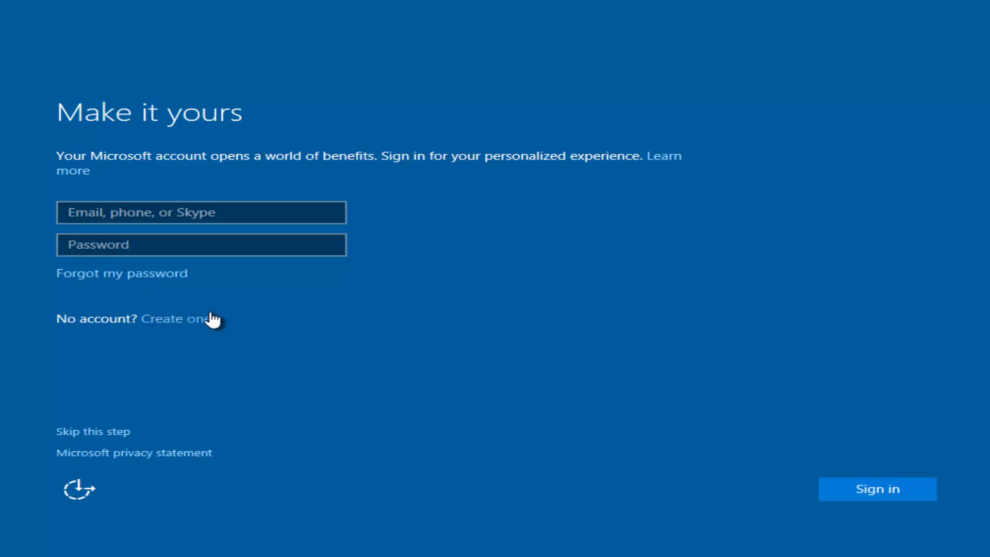
{"action": "left_click", "coordinate": [98, 432]}
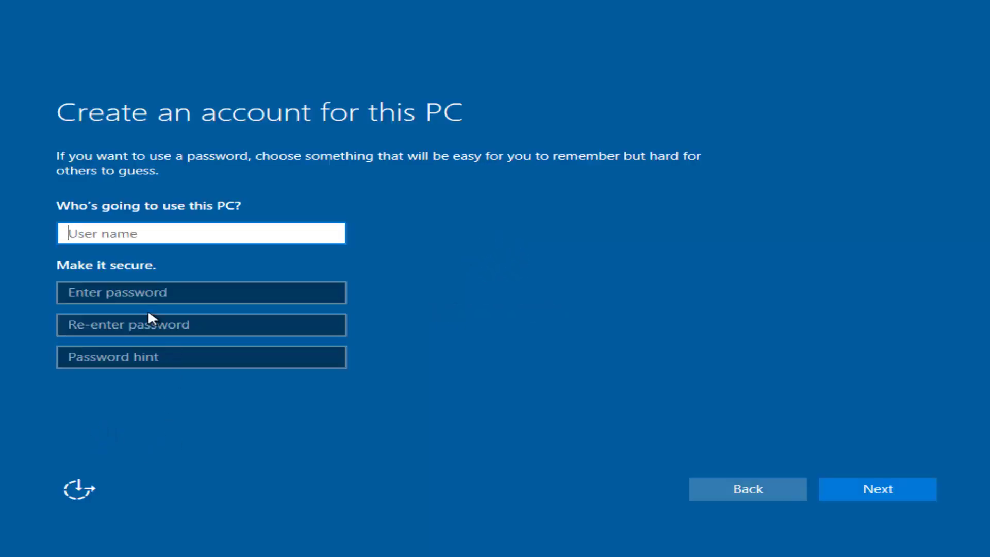
{"action": "type", "text": "exam[pl"}
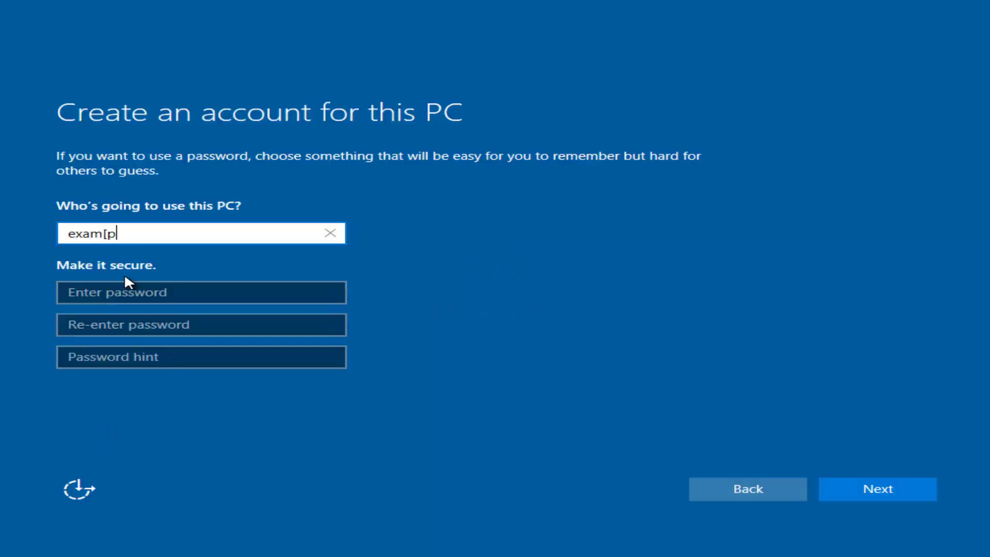
{"action": "key", "text": "BackSpace"}
{"action": "key", "text": "BackSpace"}
{"action": "key", "text": "BackSpace"}
{"action": "type", "text": "[pl"}
{"action": "key", "text": "BackSpace"}
{"action": "key", "text": "BackSpace"}
{"action": "key", "text": "BackSpace"}
{"action": "type", "text": "ple"}
- Enter and confirm the account password, add a hint, submit, and decline Cortana for now
{"action": "left_click", "coordinate": [119, 287]}
{"action": "type", "text": "pa"}
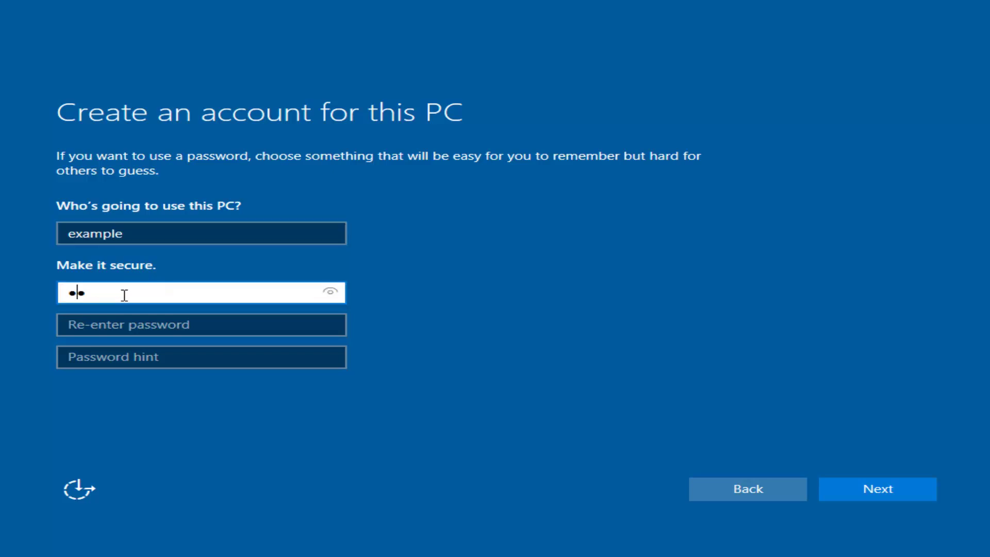
{"action": "type", "text": "ssword"}
{"action": "left_click", "coordinate": [192, 324]}
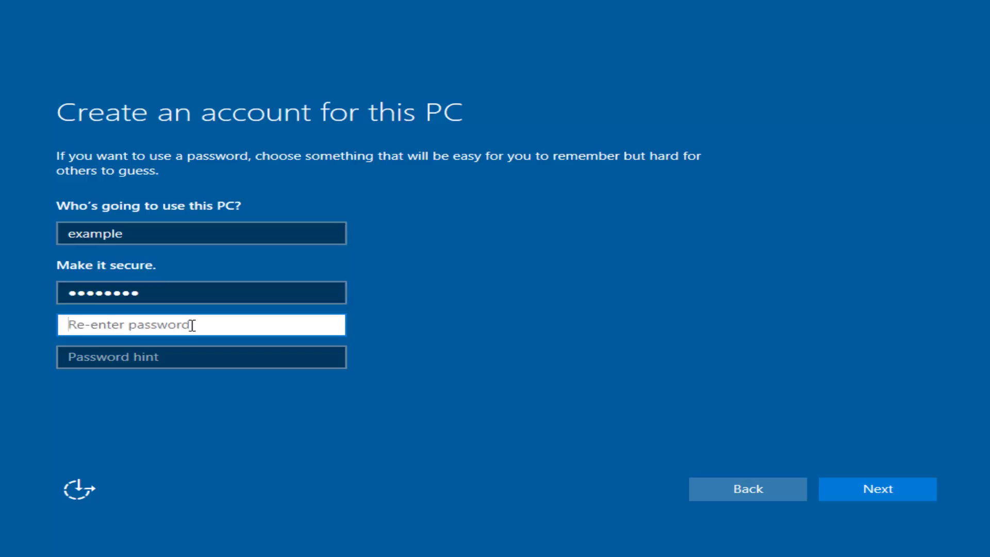
{"action": "type", "text": "password"}
{"action": "left_click", "coordinate": [180, 361]}
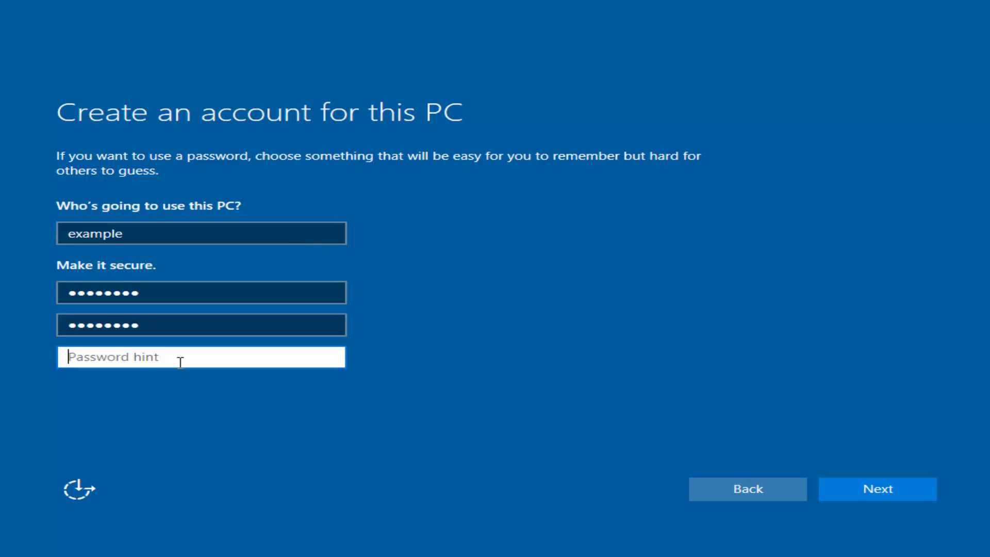
{"action": "type", "text": "pass"}
{"action": "left_click", "coordinate": [893, 490]}
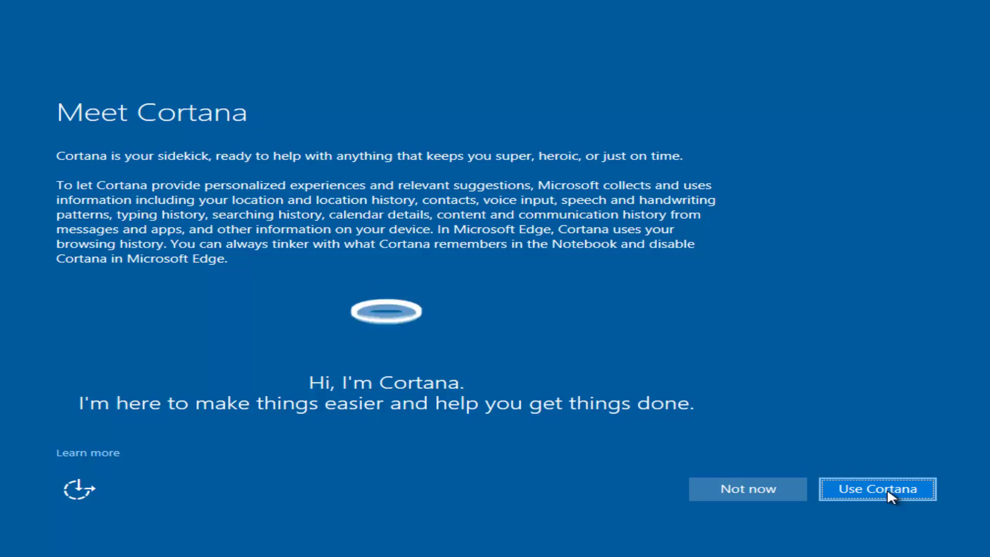
{"action": "left_click", "coordinate": [728, 481]}
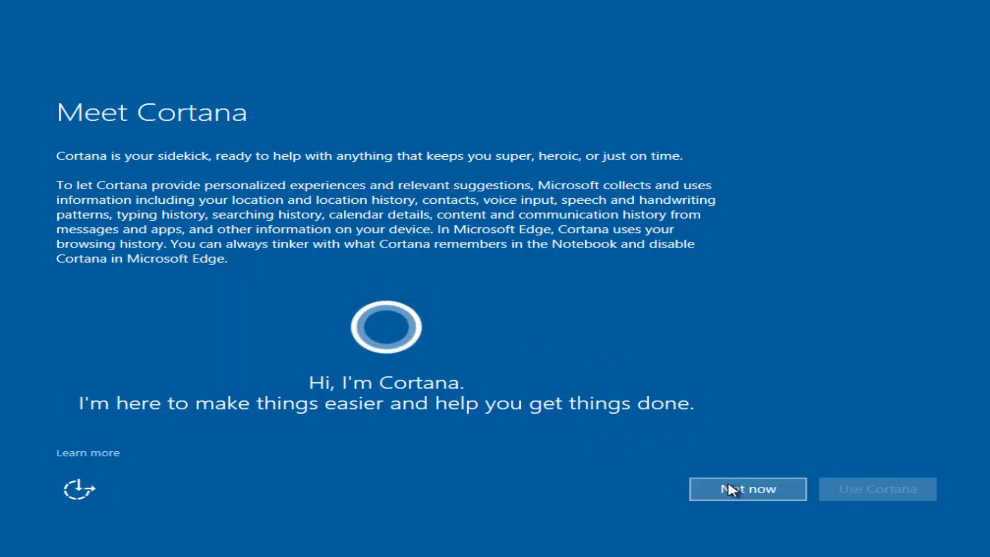